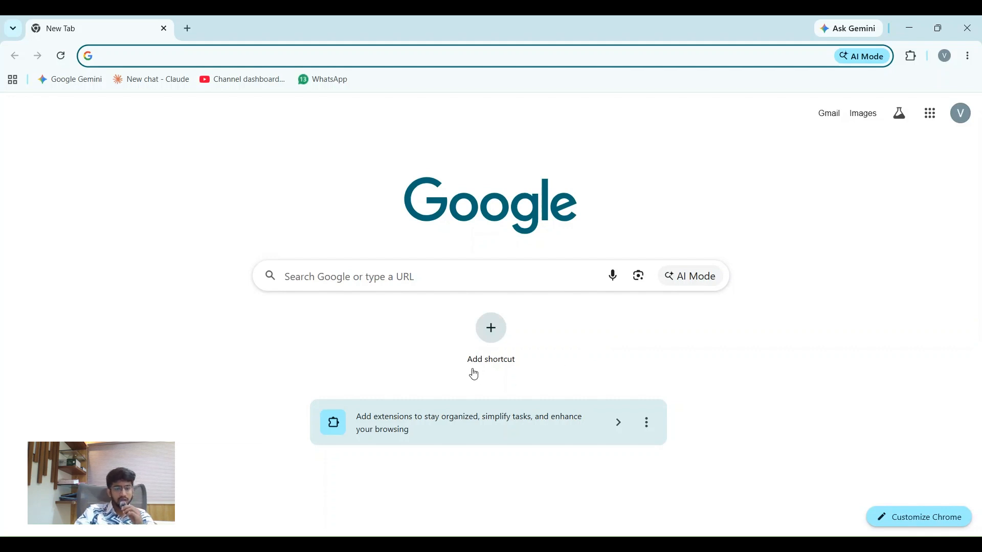
# Find the GST portal by searching for "gst login" and go to its login page through the Returns result
pyautogui.hotkey('alt', 'Tab')
pyautogui.hotkey('alt', 'Tab')
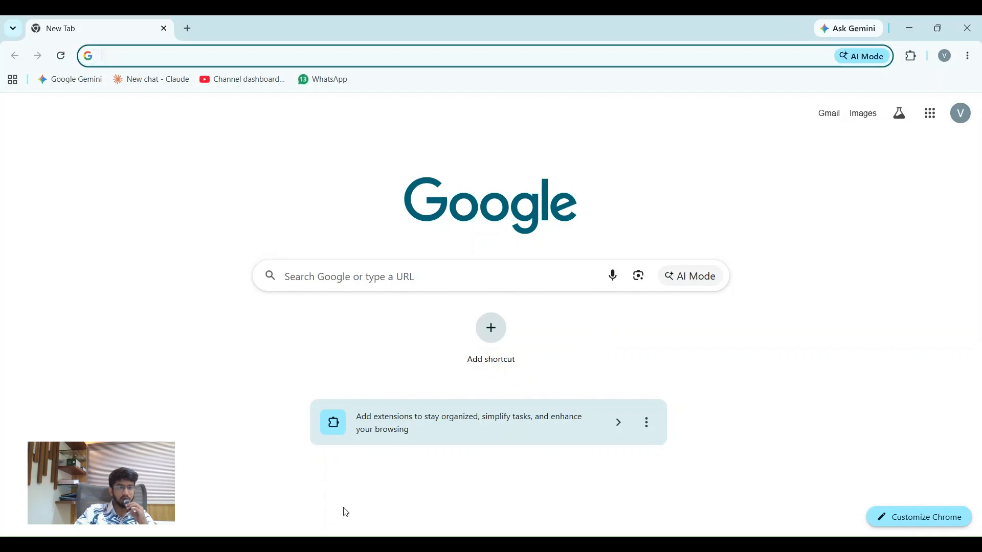
pyautogui.click(200, 50)
pyautogui.write('gst login')
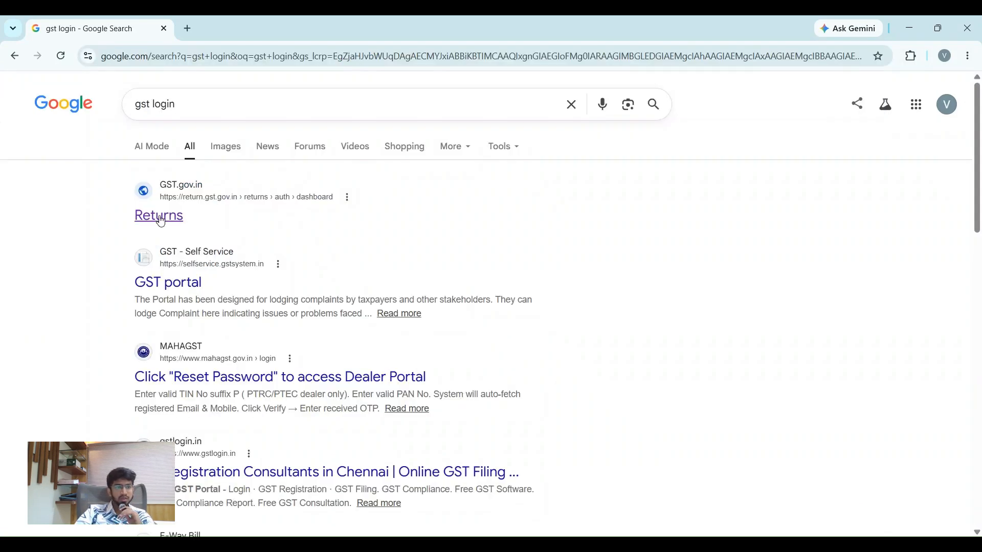
pyautogui.click(161, 221)
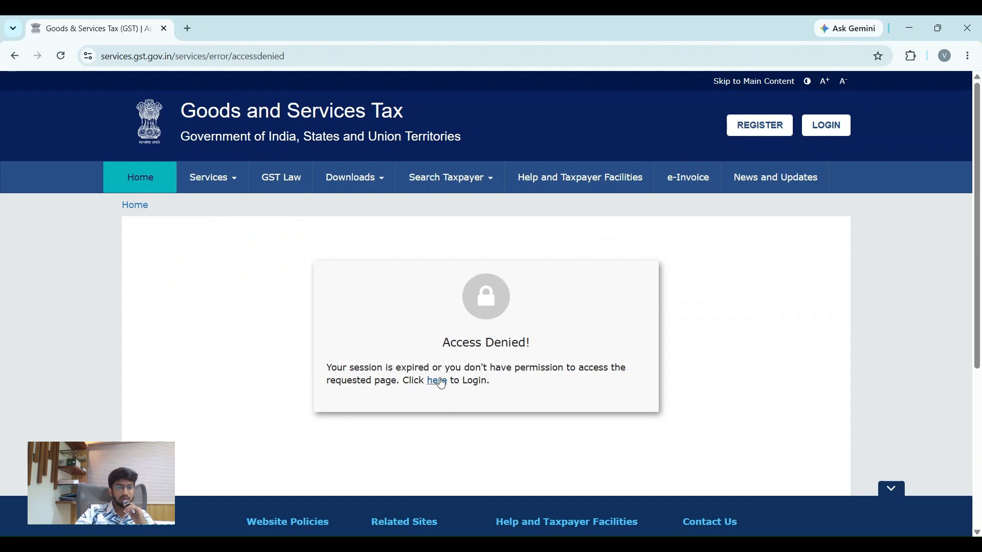
pyautogui.click(438, 379)
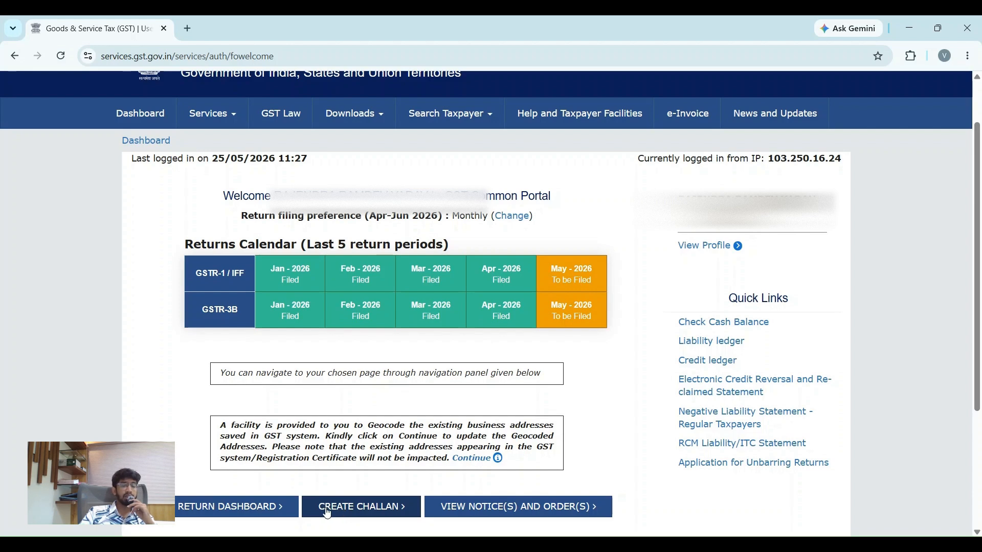
# Search the return dashboard for May in Quarter 1 (Apr - Jun) of 2026-27 and open GSTR1 for online preparation
pyautogui.click(241, 517)
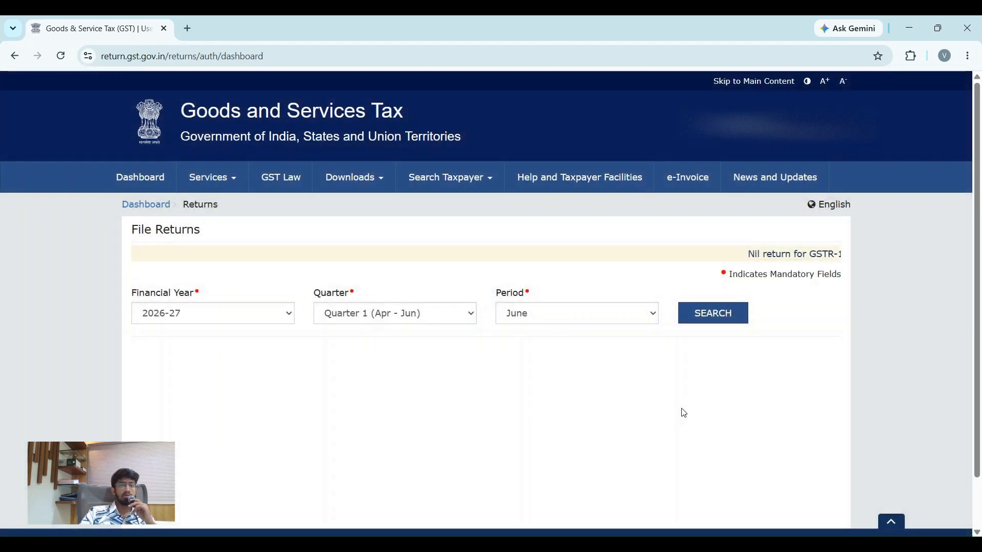
pyautogui.click(551, 314)
pyautogui.click(552, 354)
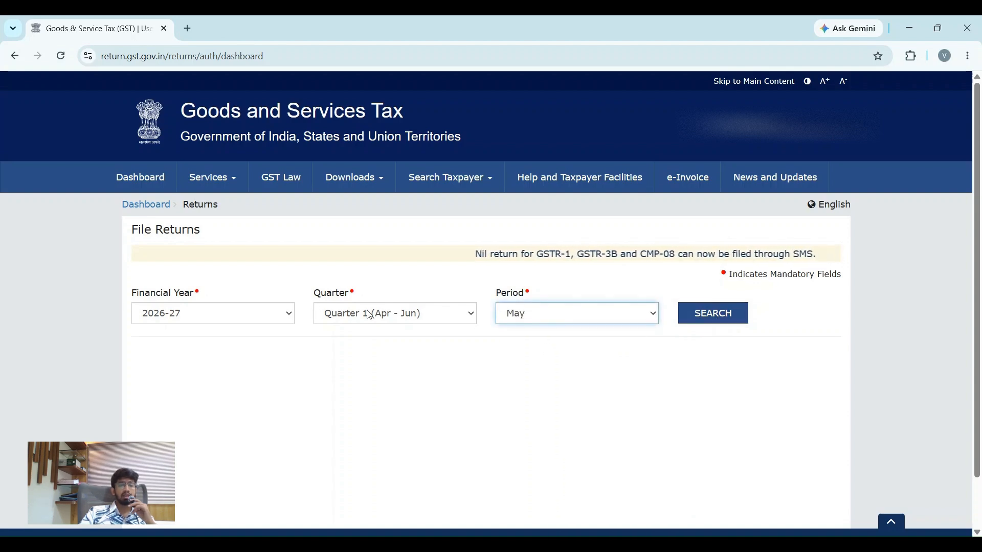
pyautogui.click(383, 316)
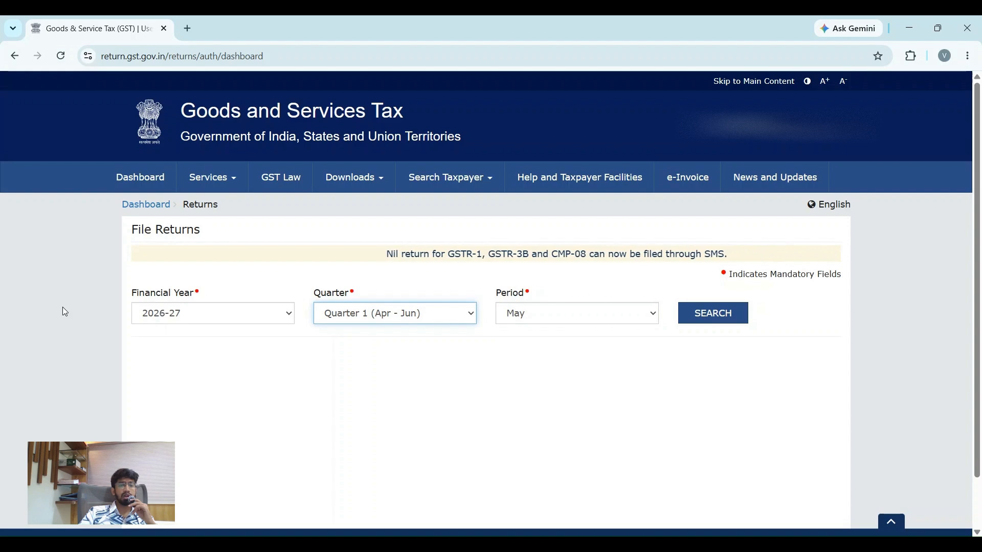
pyautogui.click(570, 318)
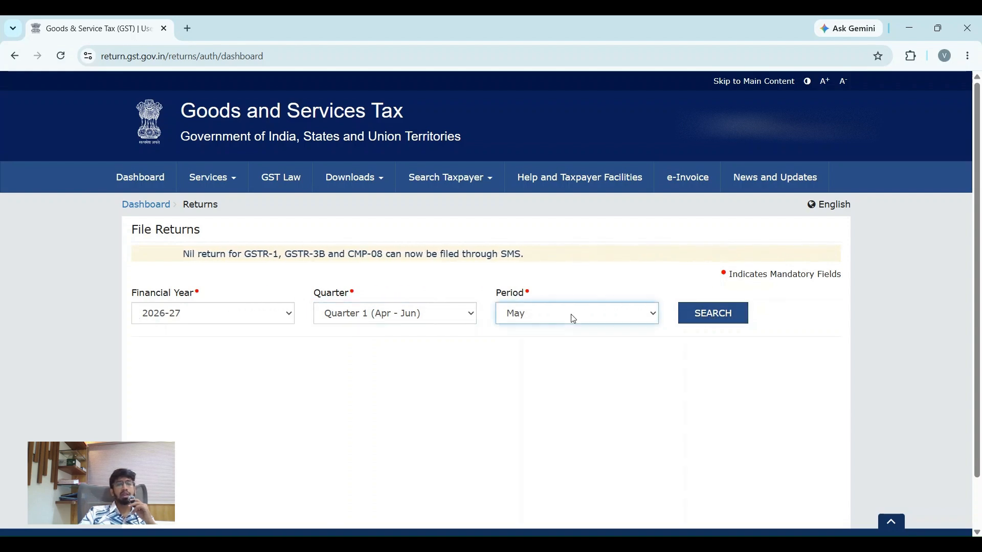
pyautogui.click(698, 316)
pyautogui.scroll(-5, 304, 398)
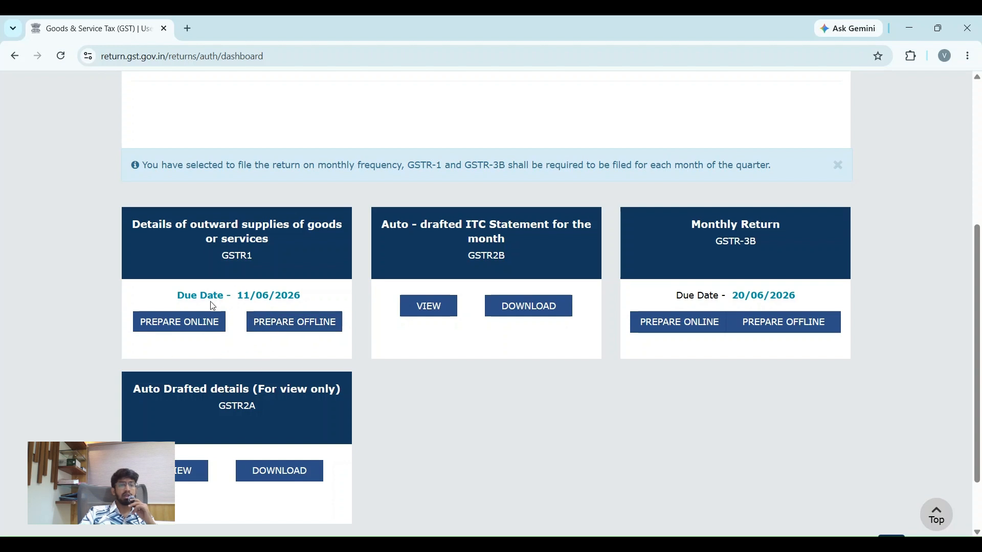
pyautogui.click(251, 277)
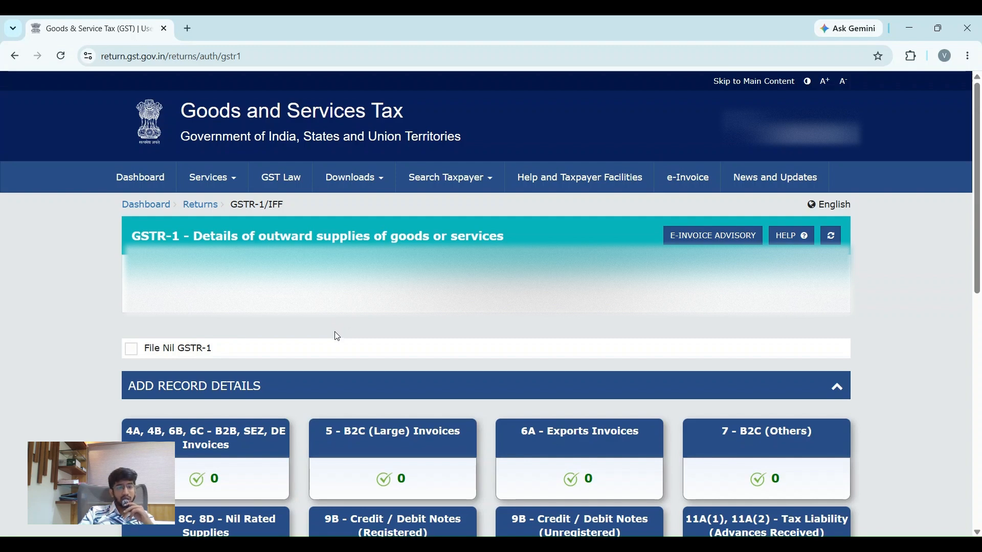
# Review the GSTR-1 tables for adding record details, from B2B invoices to Supplies U/s 9(5)
pyautogui.scroll(-1, 337, 338)
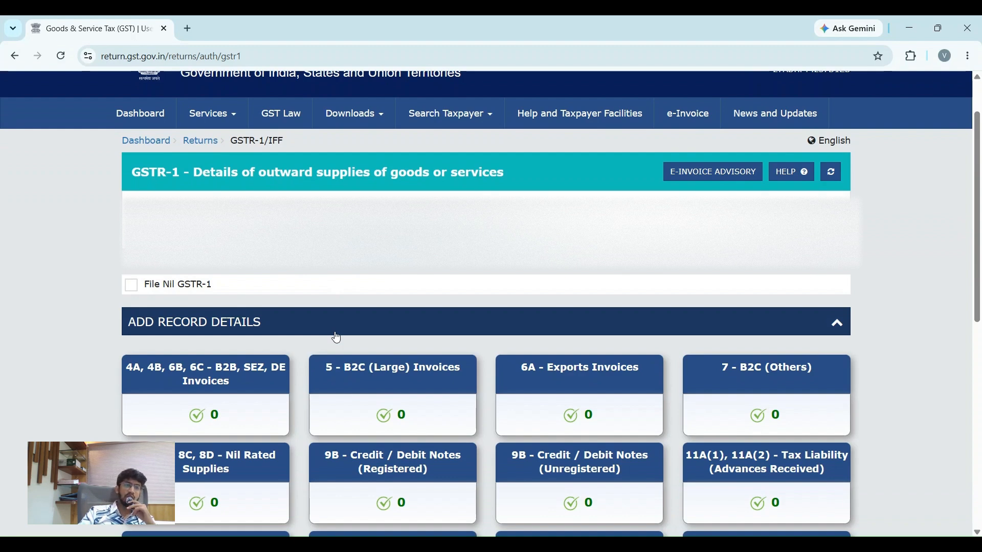
pyautogui.scroll(-1, 336, 337)
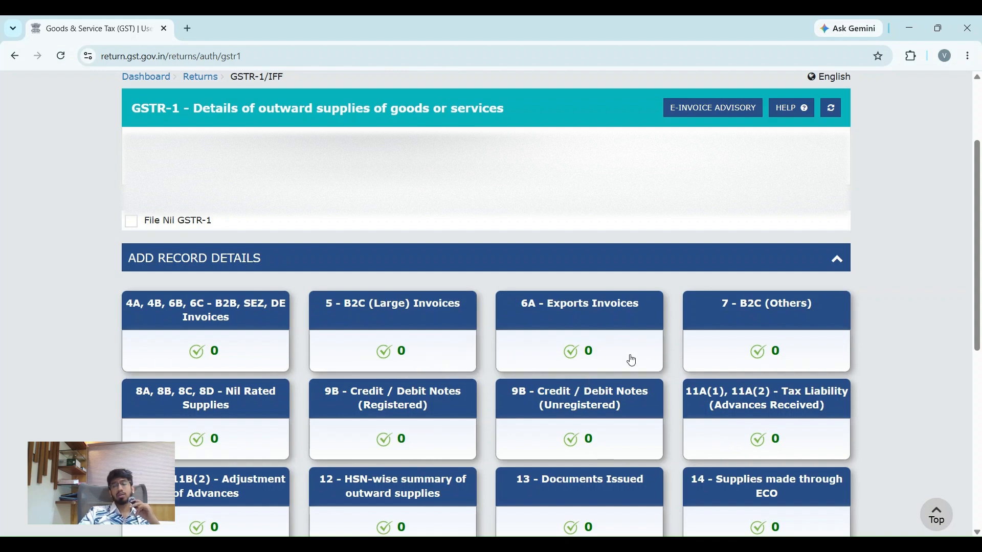
pyautogui.moveTo(735, 333)
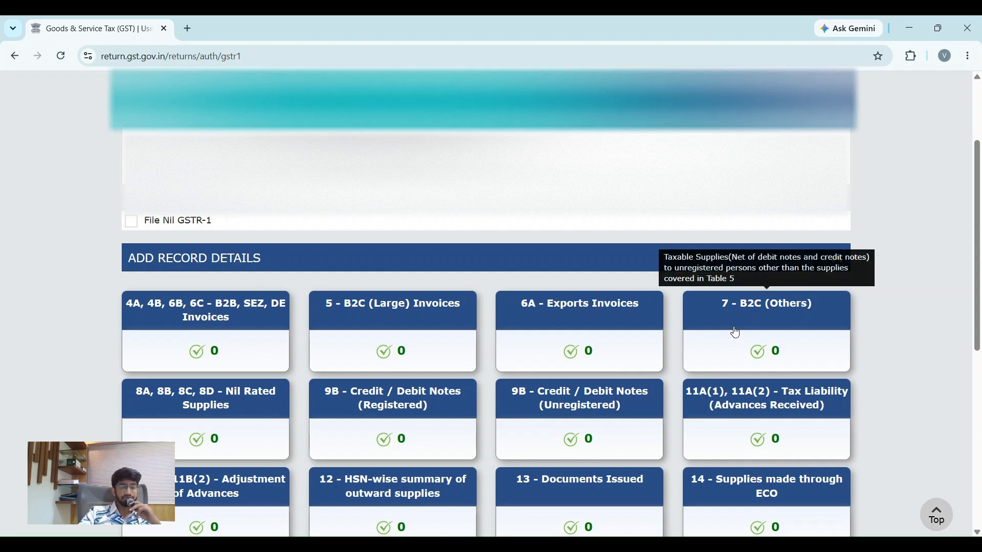
pyautogui.scroll(-1, 734, 334)
pyautogui.moveTo(280, 353)
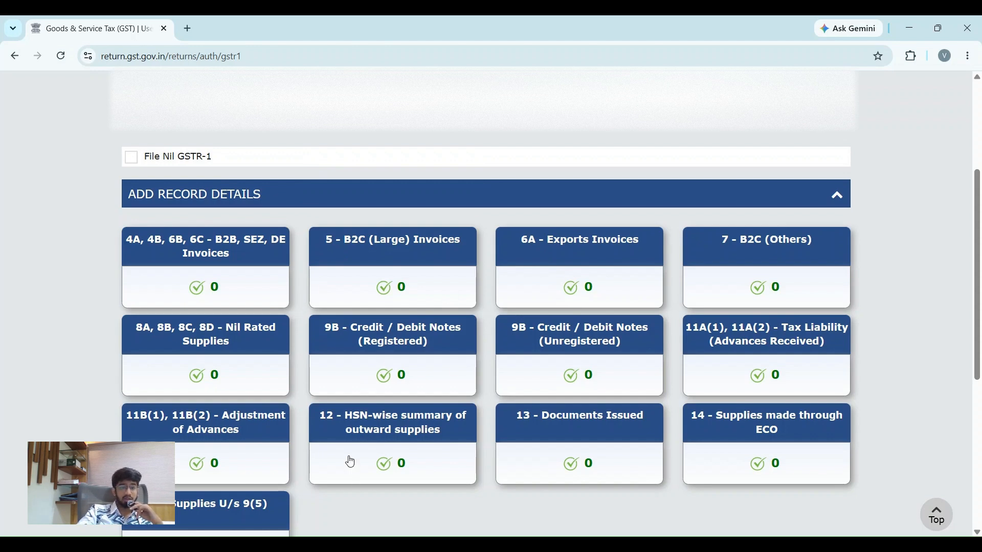
pyautogui.scroll(-1, 250, 450)
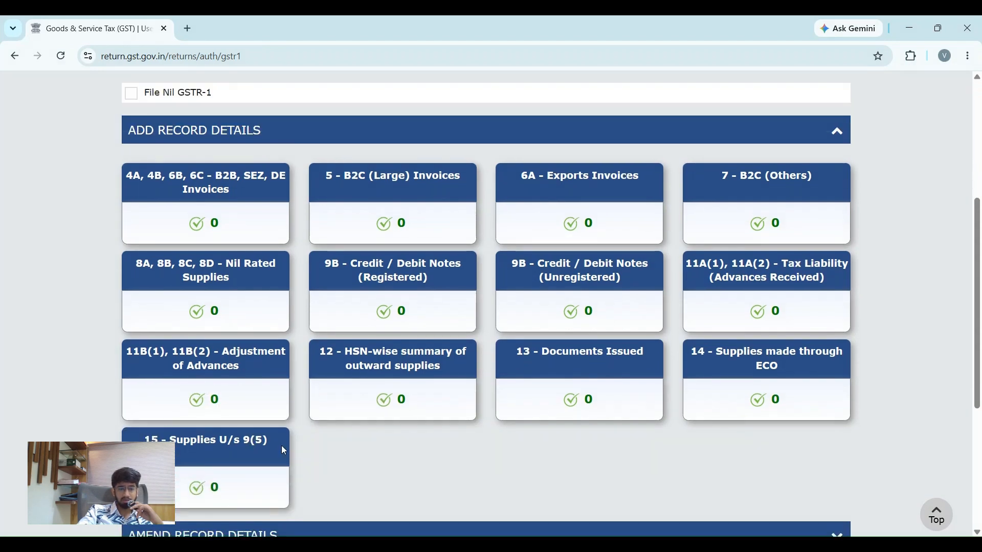
pyautogui.scroll(-2, 284, 451)
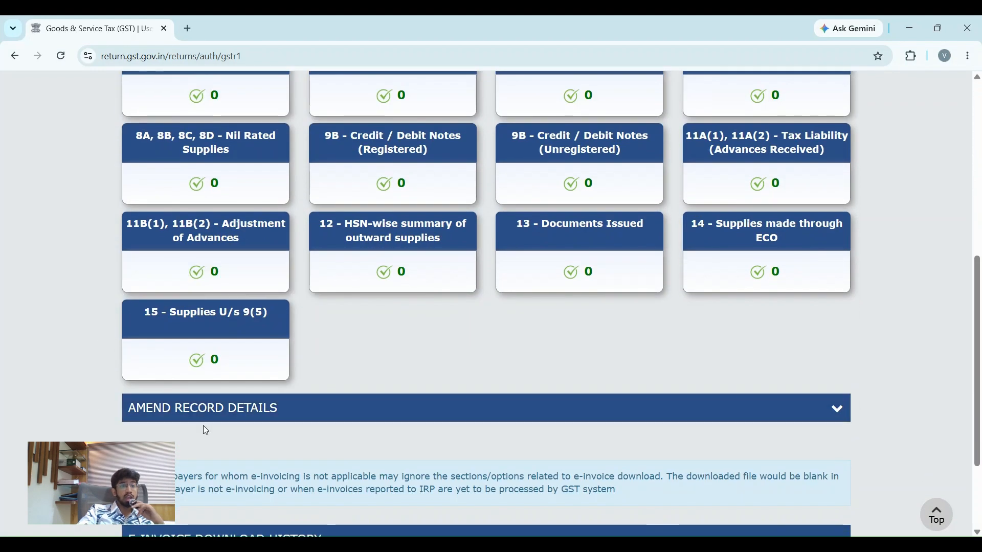
# Expand the Amend Record Details section and review its amendment tables alongside the original record tables
pyautogui.click(266, 416)
pyautogui.scroll(-1, 266, 415)
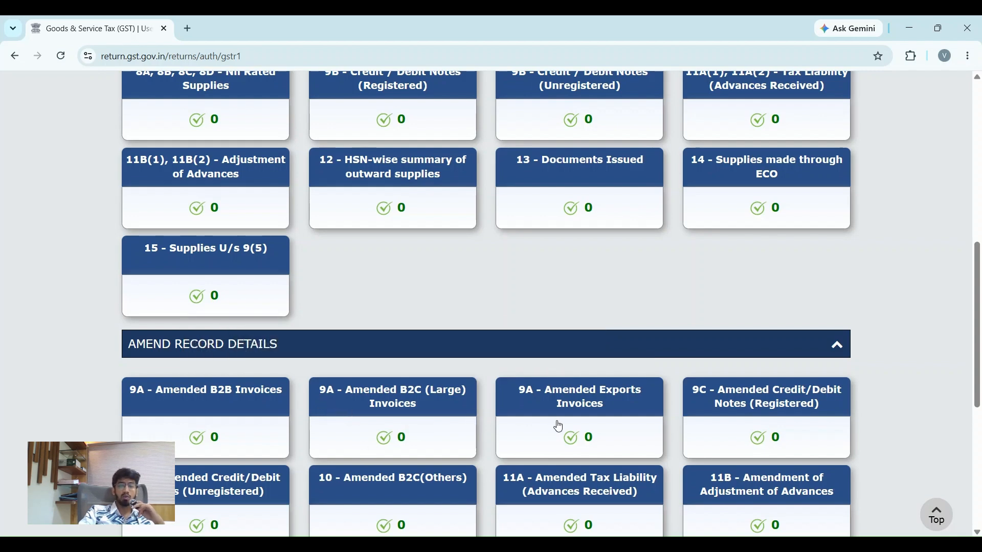
pyautogui.scroll(-1, 603, 424)
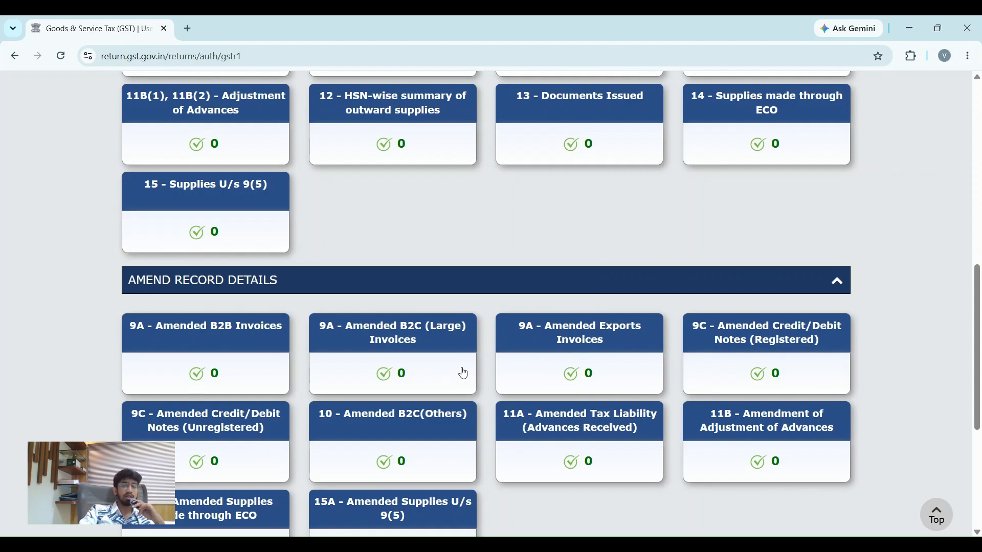
pyautogui.scroll(-1, 465, 374)
pyautogui.scroll(-1, 466, 371)
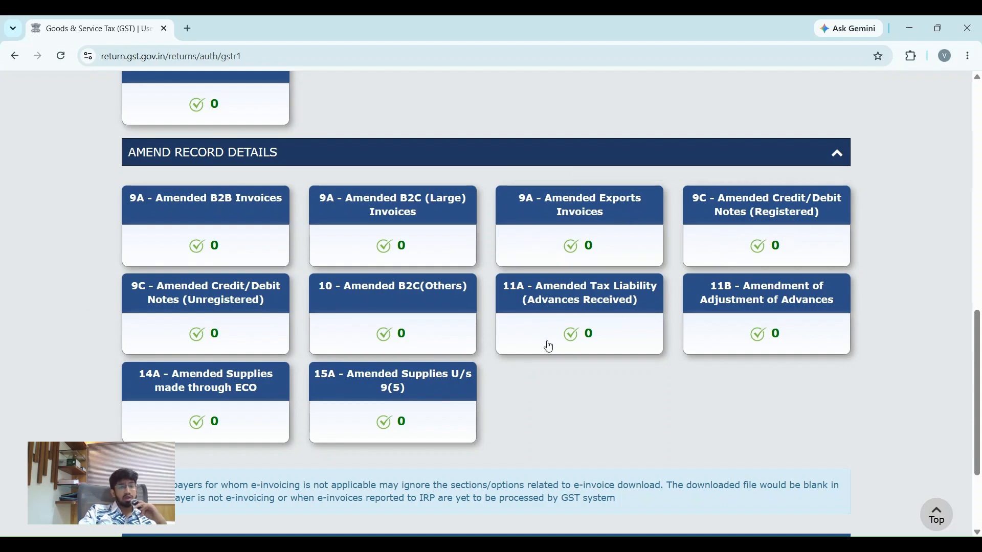
pyautogui.scroll(7, 547, 344)
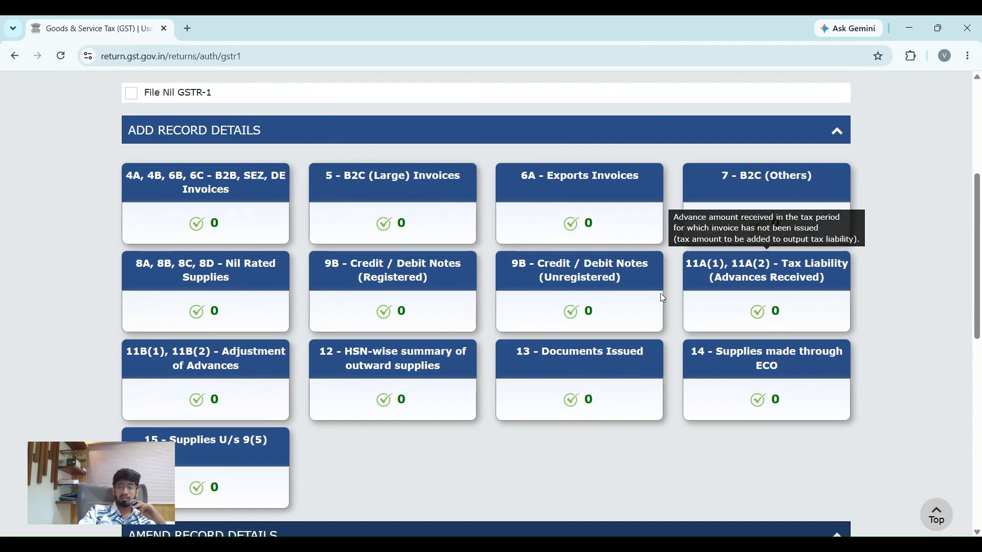
pyautogui.scroll(-3, 640, 330)
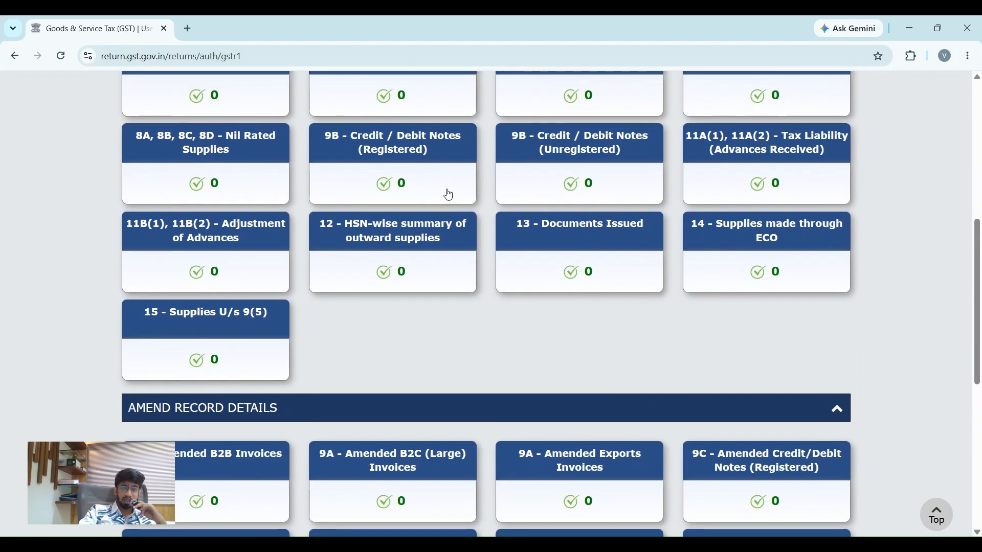
pyautogui.scroll(-3, 605, 314)
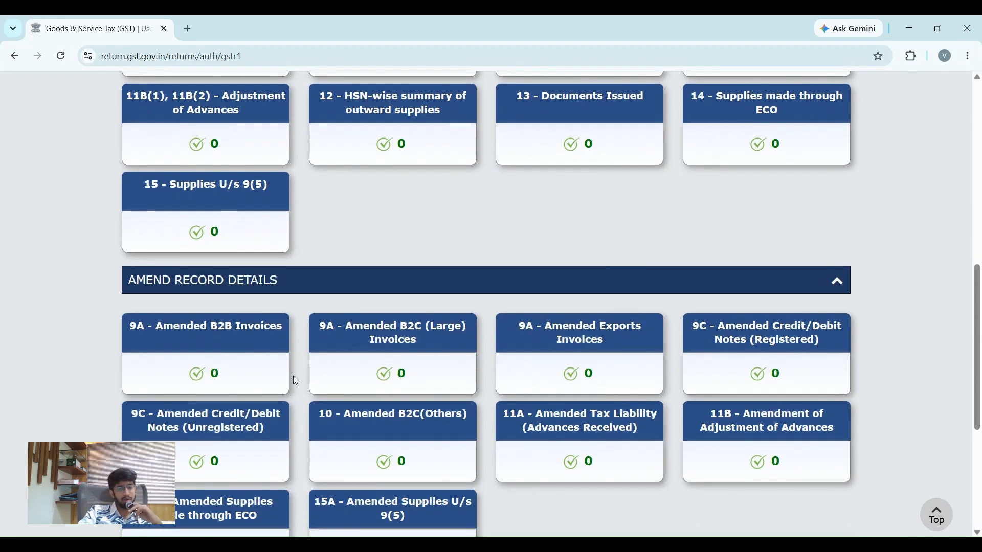
pyautogui.scroll(-3, 516, 404)
pyautogui.scroll(-3, 526, 393)
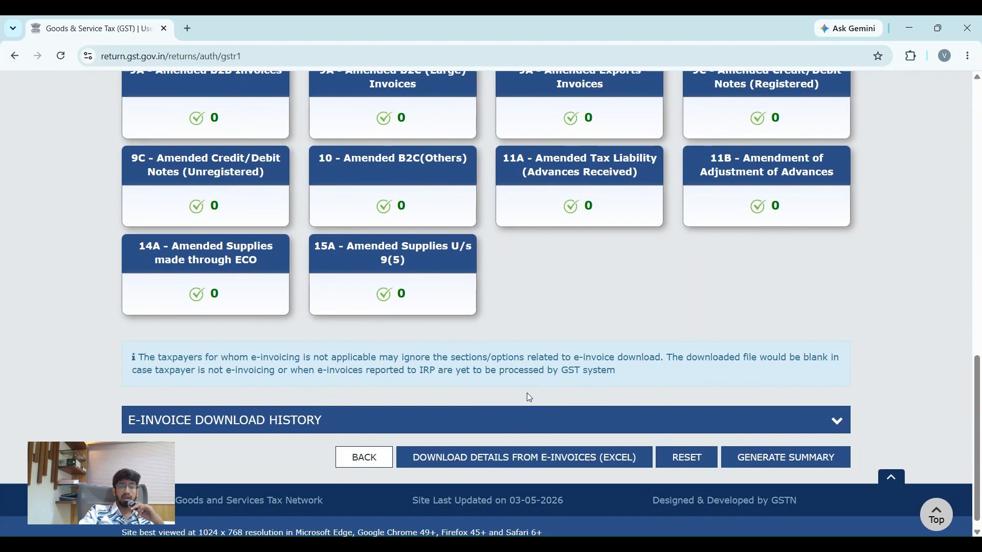
# Mark the return as File Nil GSTR-1 and proceed to file the statement
pyautogui.scroll(12, 527, 393)
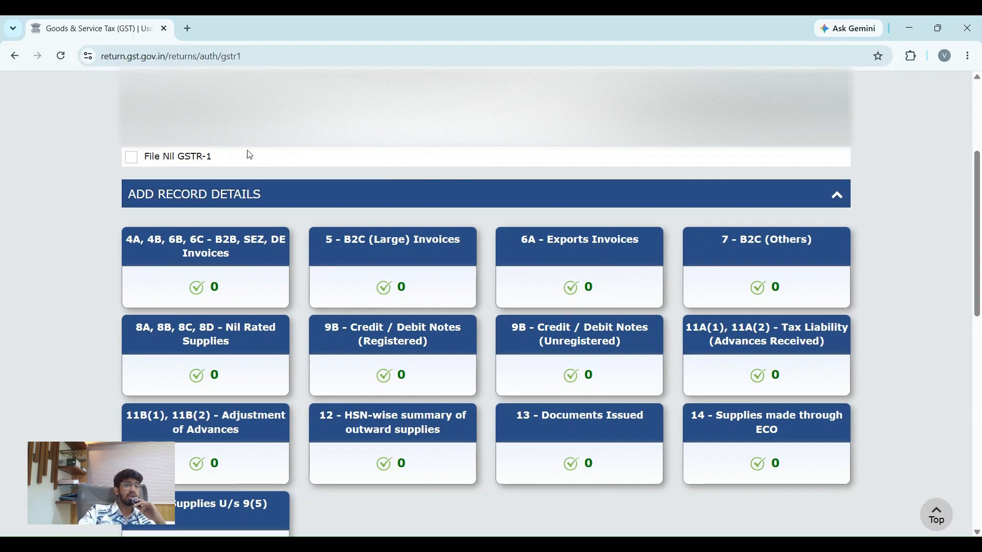
pyautogui.click(131, 159)
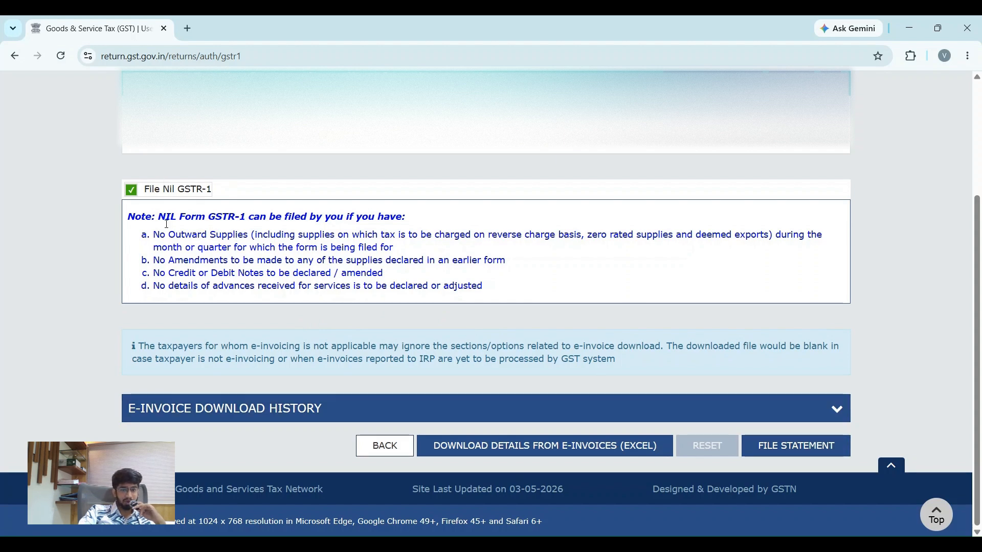
pyautogui.click(829, 447)
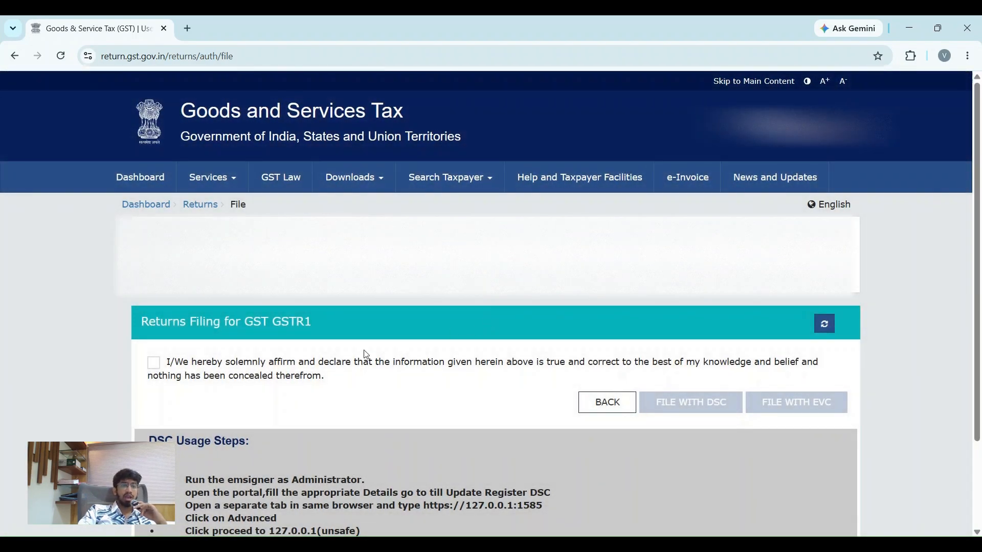
# Accept the declaration, choose the authorised signatory, and file GSTR-1 with EVC by verifying the one-time password
pyautogui.click(155, 365)
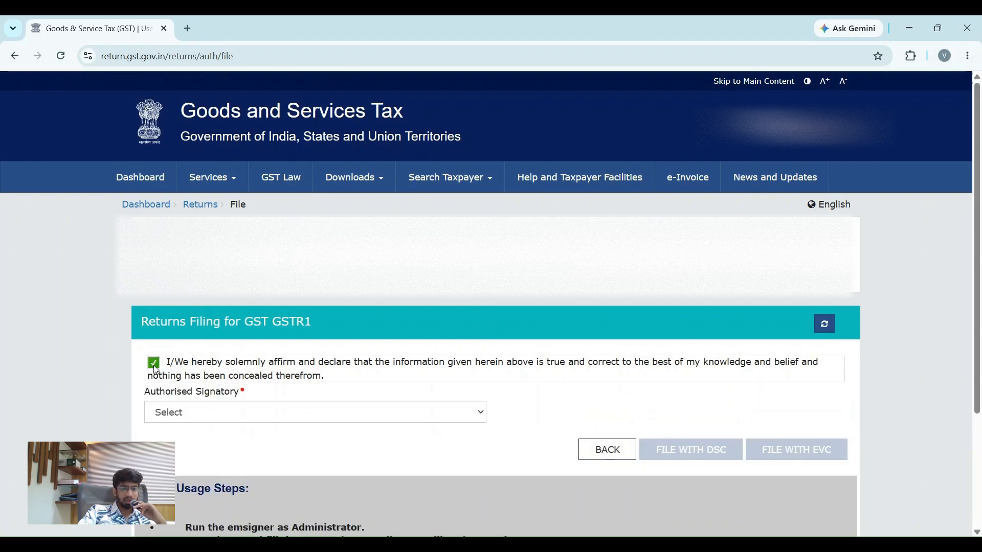
pyautogui.click(279, 420)
pyautogui.click(277, 444)
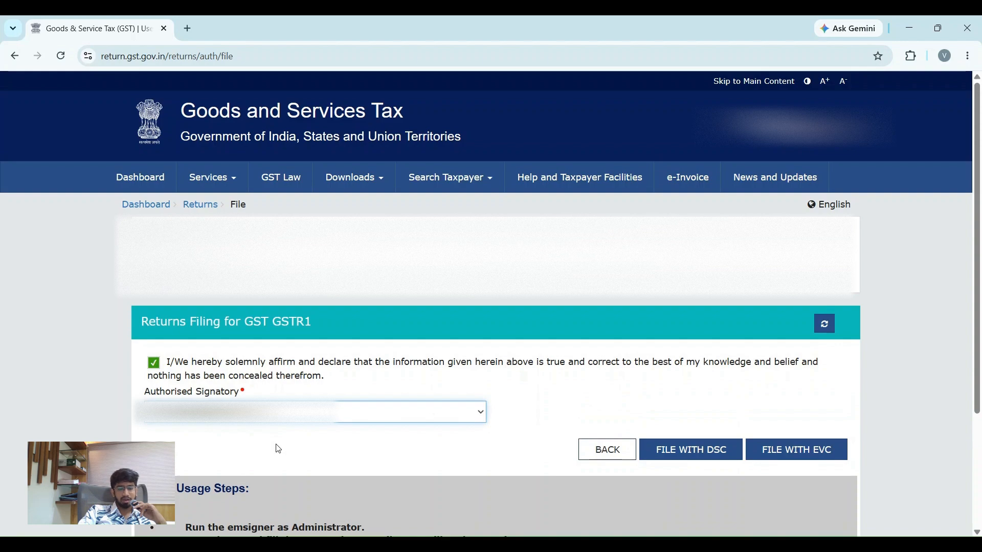
pyautogui.click(825, 452)
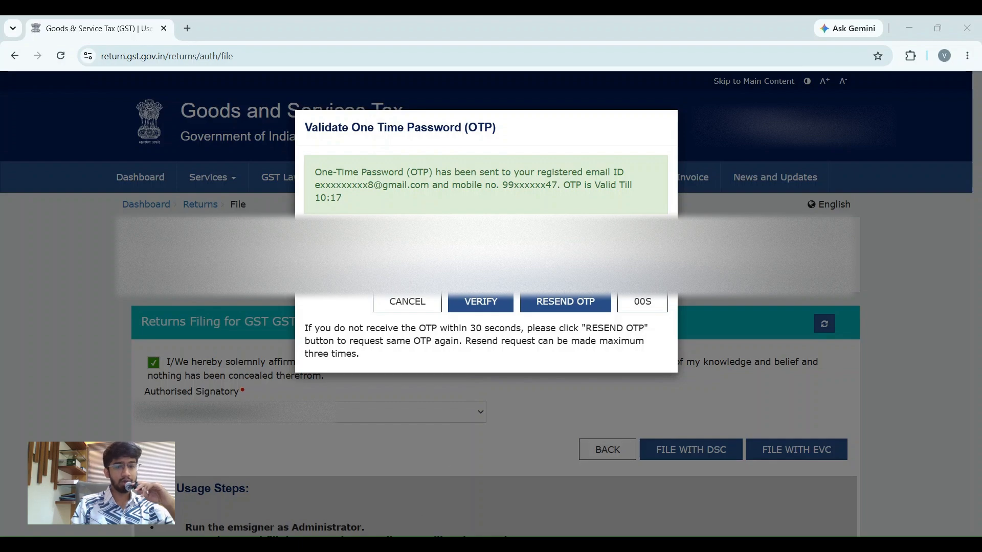
pyautogui.click(481, 302)
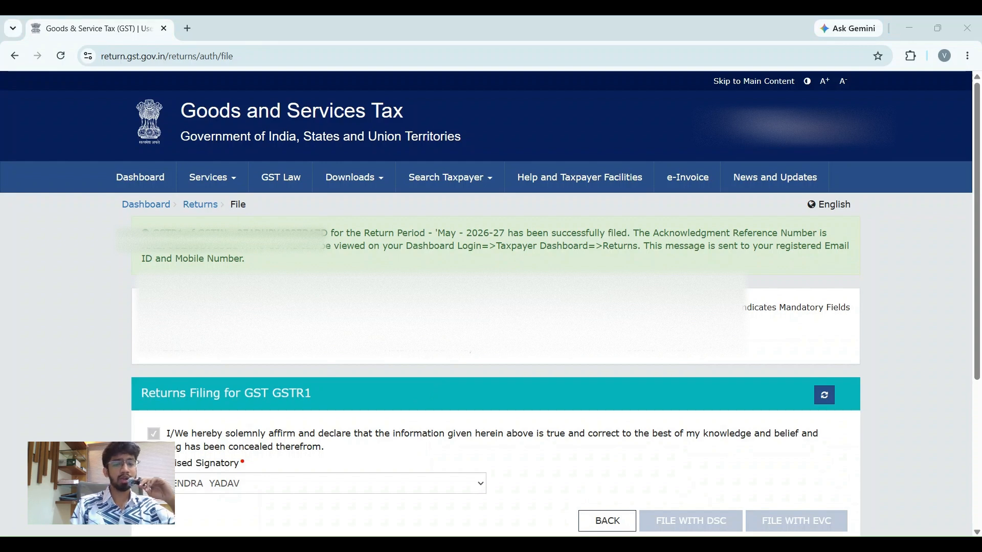
# Return to the returns dashboard, search for the May period, and open the filed GSTR-1
pyautogui.scroll(-1, 491, 299)
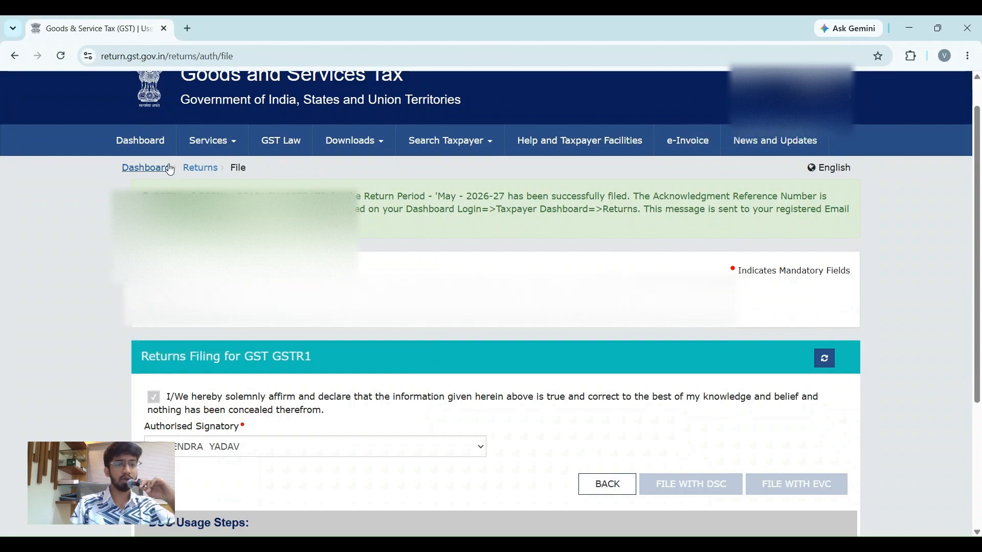
pyautogui.click(209, 169)
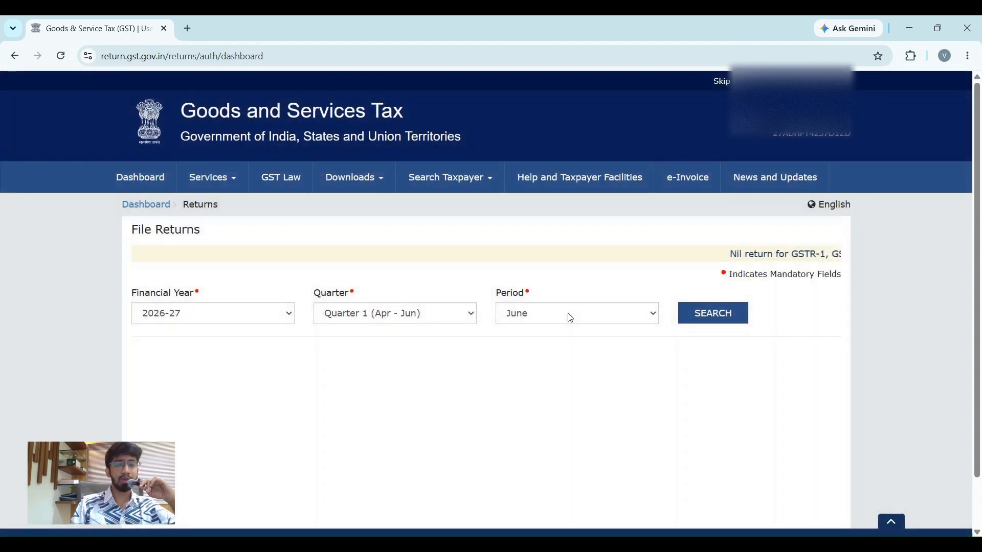
pyautogui.click(570, 318)
pyautogui.click(554, 358)
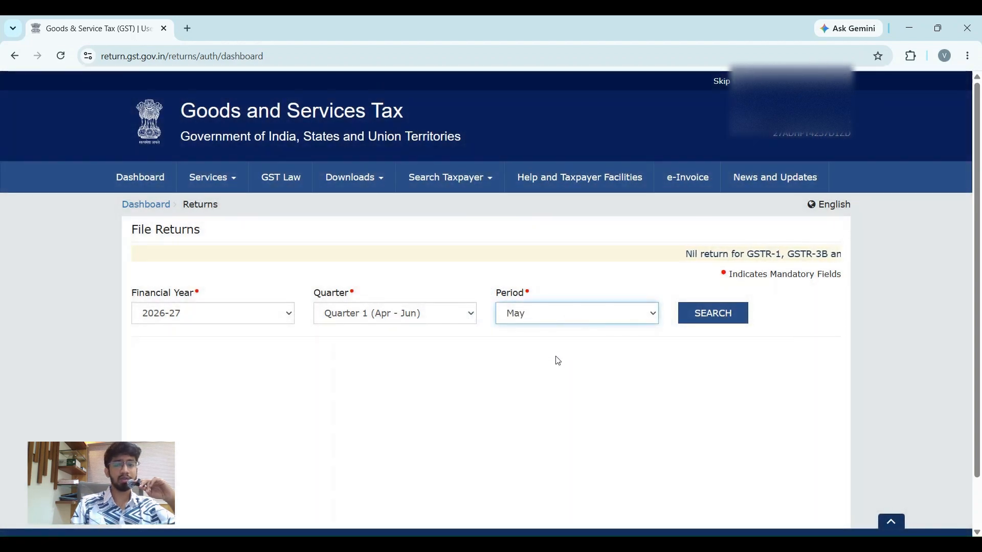
pyautogui.click(685, 319)
pyautogui.scroll(-5, 472, 326)
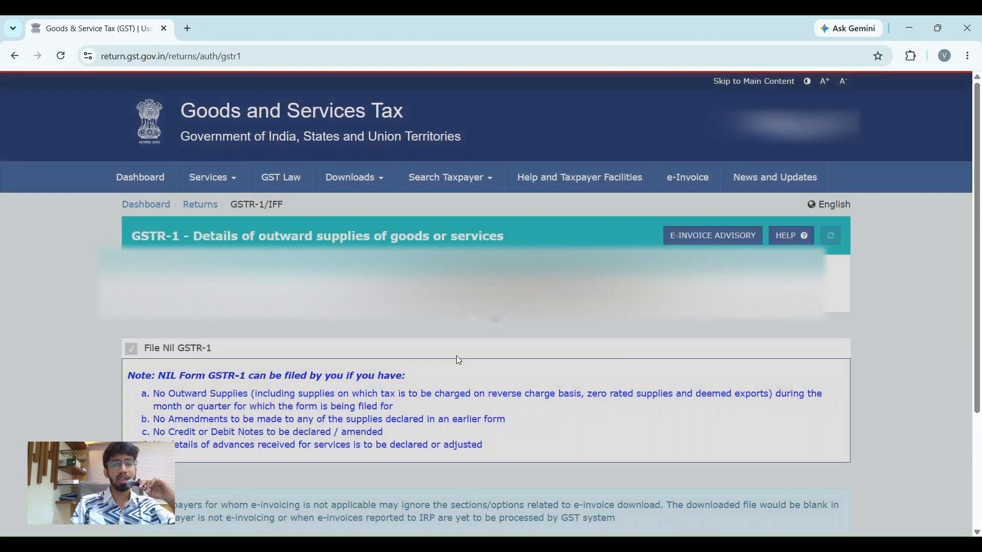
# Download the filed GSTR-1 as a PDF
pyautogui.scroll(-2, 607, 371)
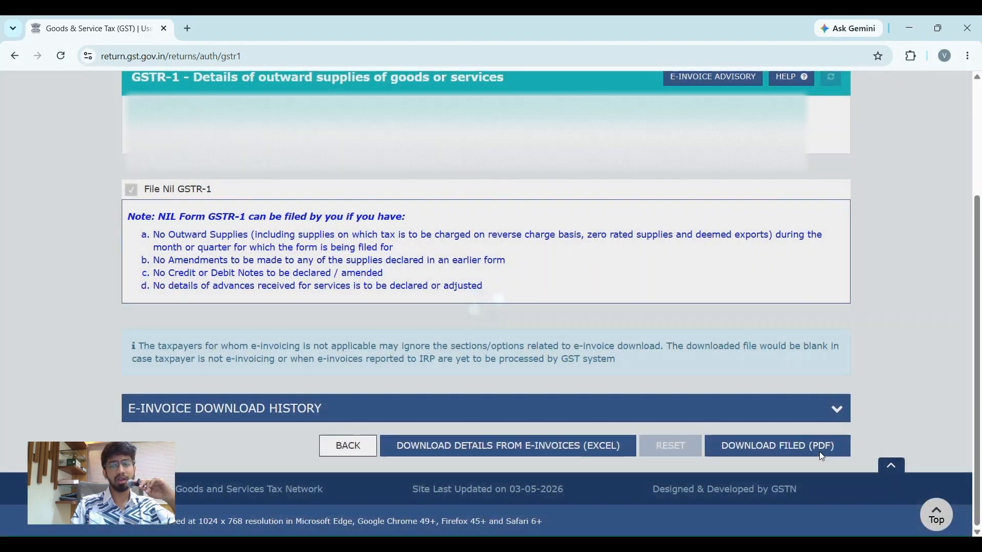
pyautogui.click(822, 457)
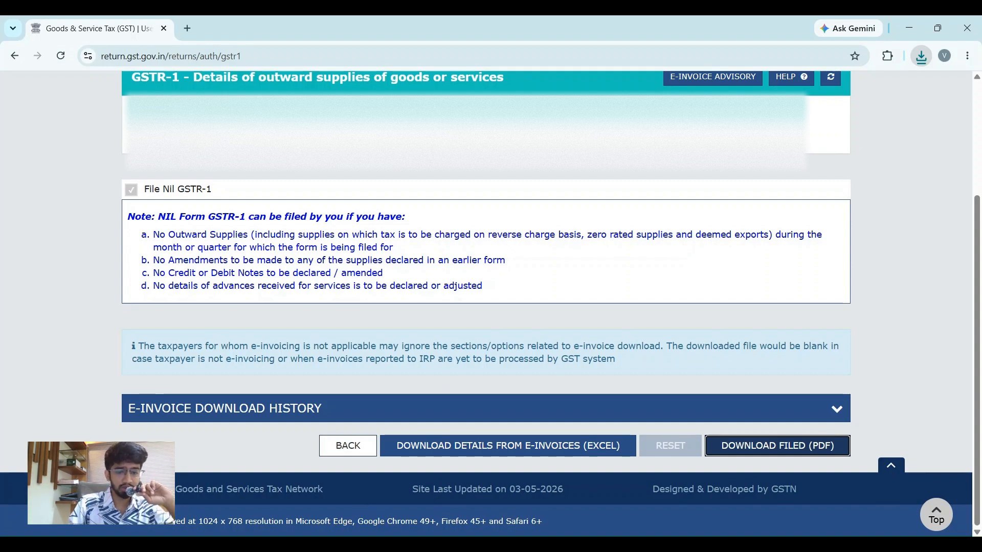
pyautogui.hotkey('alt', 'Tab')
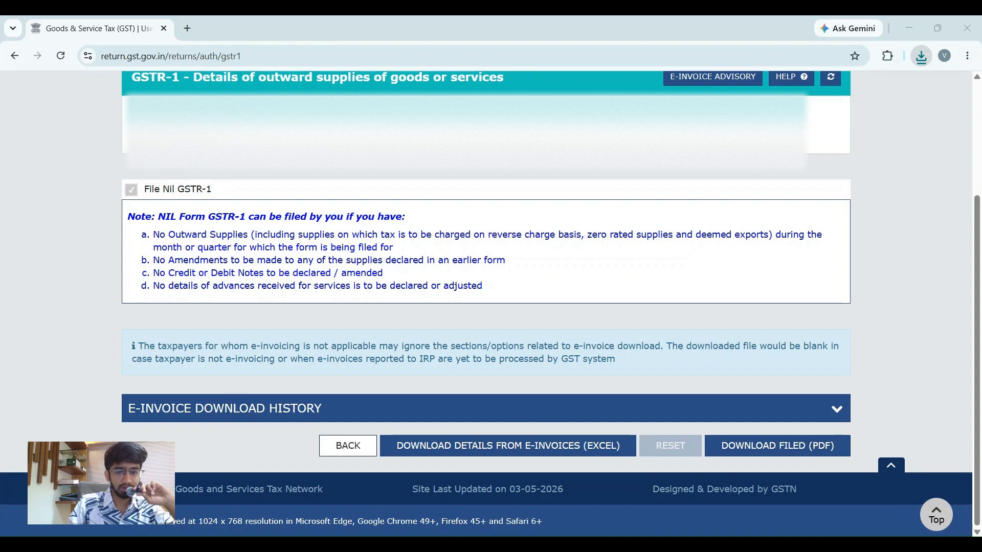